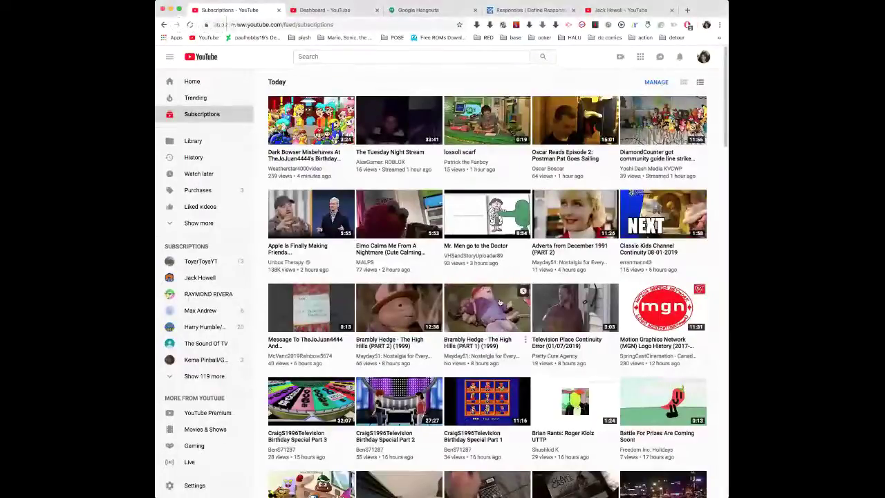
pyautogui.scroll(-1, 428, 127)
pyautogui.scroll(-10, 428, 127)
pyautogui.scroll(-1, 425, 132)
pyautogui.scroll(-4, 421, 139)
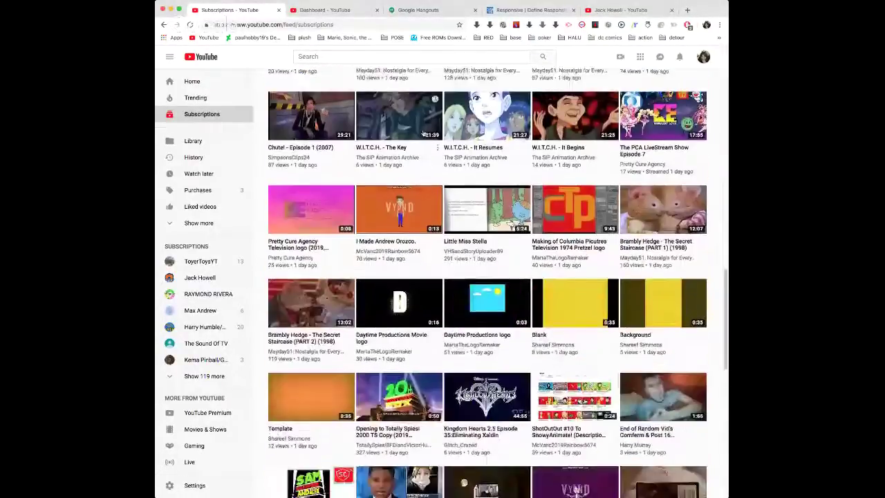
pyautogui.scroll(2, 408, 159)
pyautogui.scroll(1, 398, 175)
# Step: Go to the VHS collector backup channel's playlists and view the full 12-video Forza playlist
pyautogui.click(398, 172)
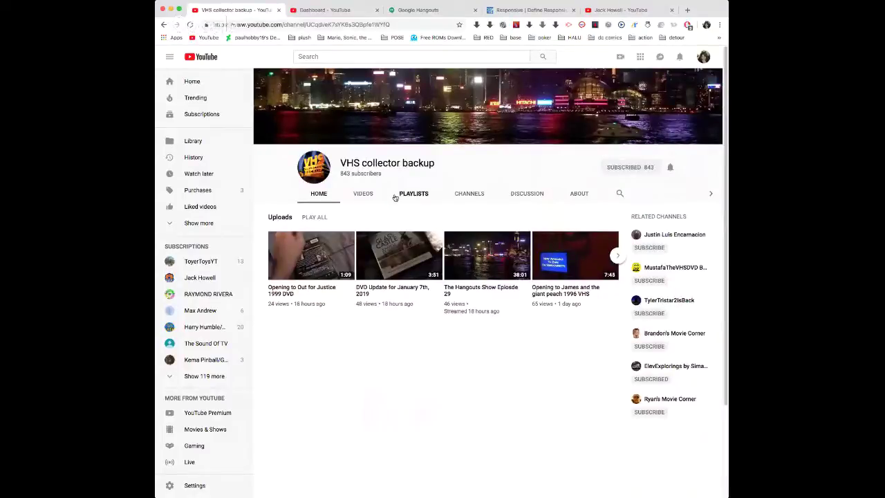
pyautogui.click(395, 194)
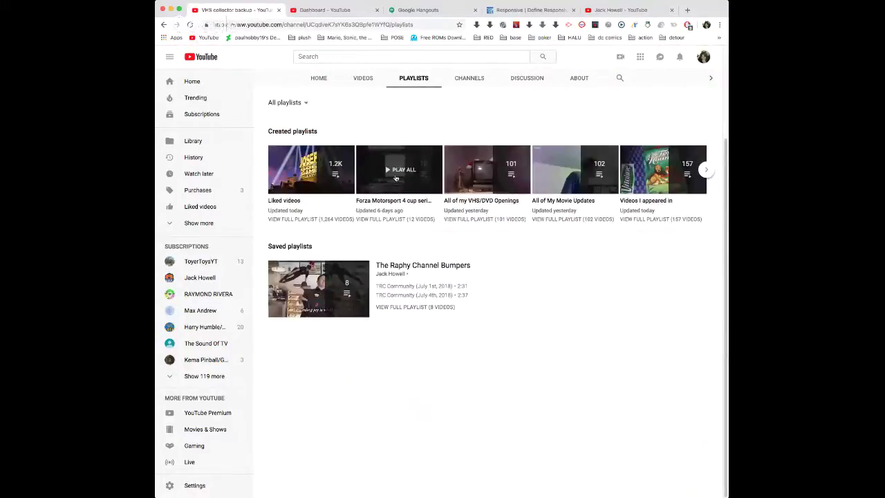
pyautogui.click(374, 220)
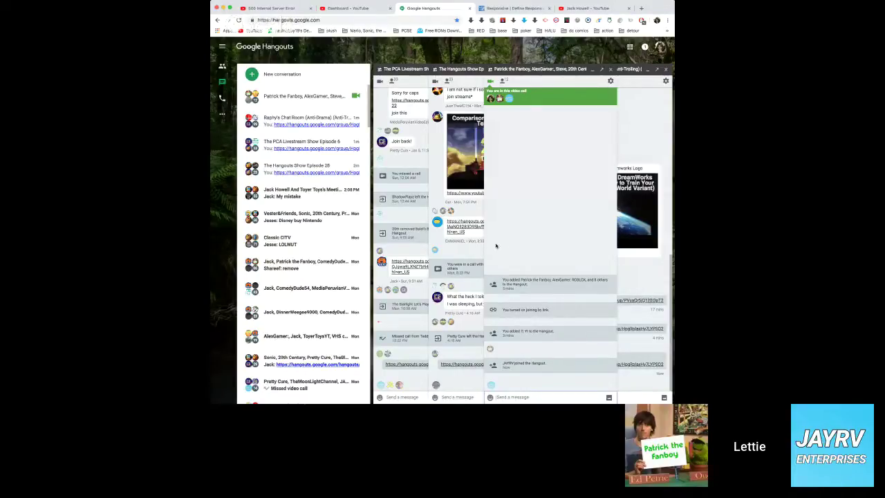
# Step: Switch between the Episode 28 and Raphy's Chat Room chats, leaving Episode 28 expanded
pyautogui.click(449, 242)
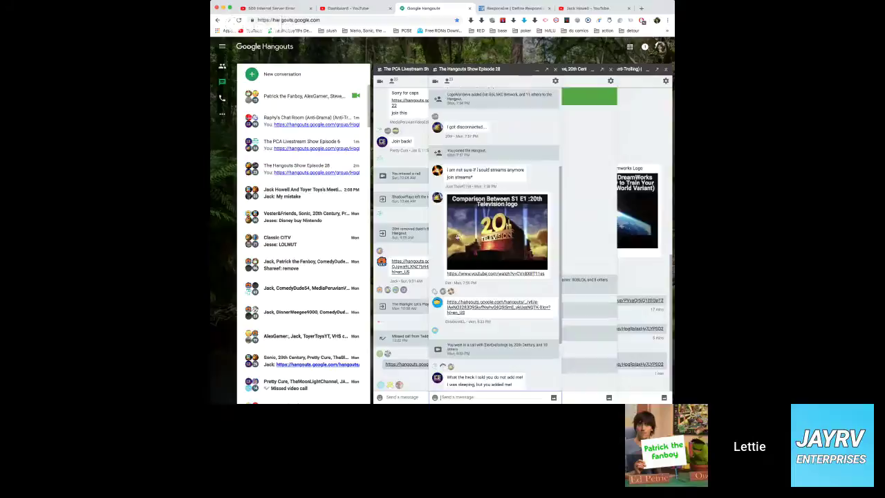
pyautogui.click(628, 263)
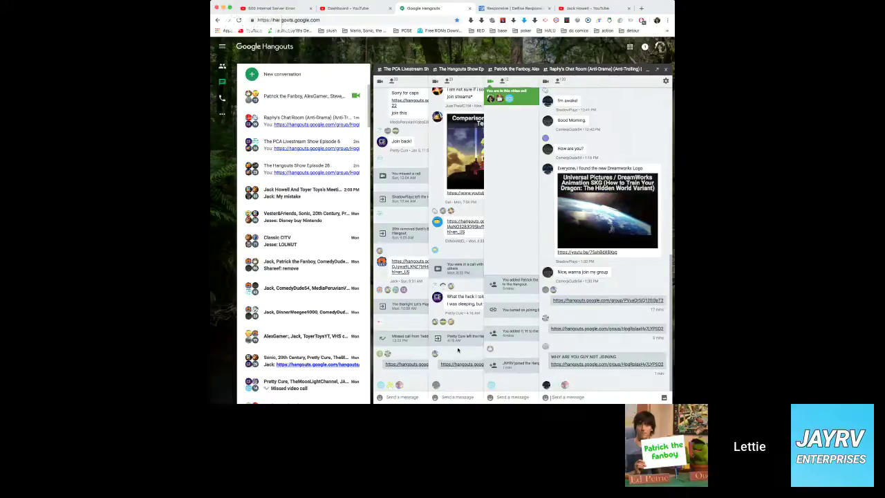
pyautogui.click(457, 350)
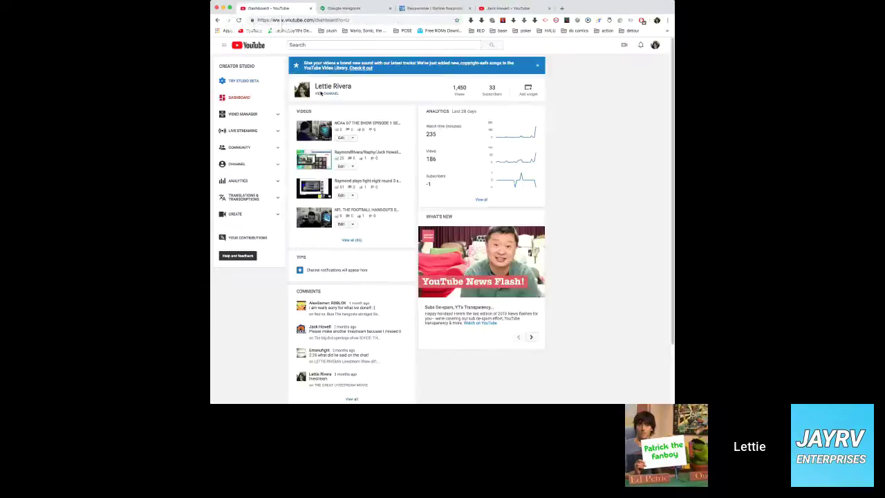
# Step: Go from the creator dashboard to the channel page, then back to the Hangouts tab
pyautogui.click(321, 94)
pyautogui.click(356, 8)
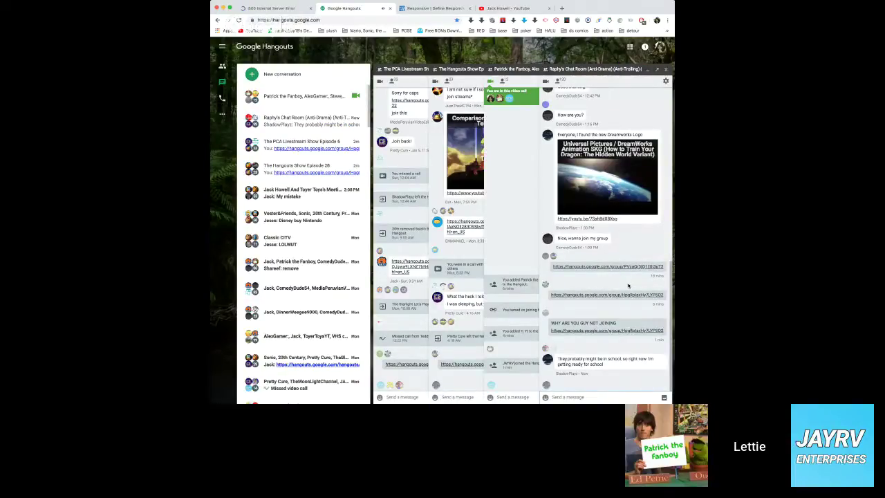
pyautogui.write('NO THERE')
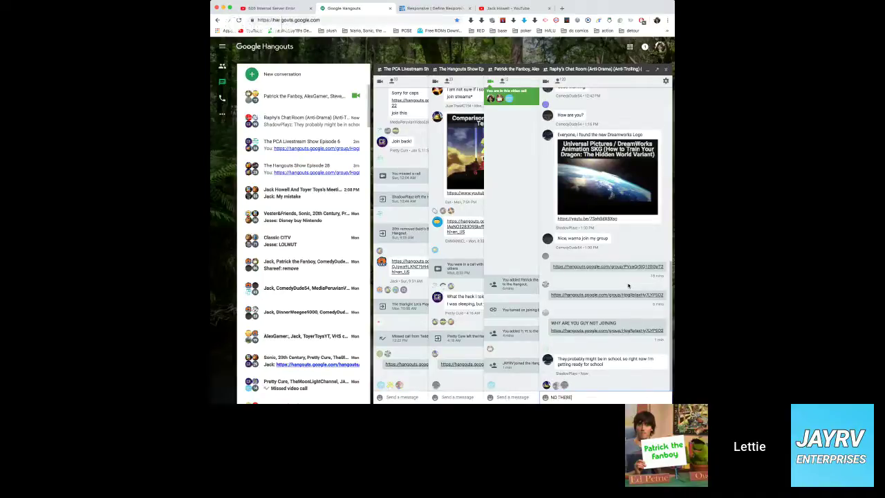
pyautogui.write(' NOT THERE HOME')
# Step: Send 'NO THERE NOT THERE HOME' in Raphy's Chat Room and return to YouTube
pyautogui.press('Return')
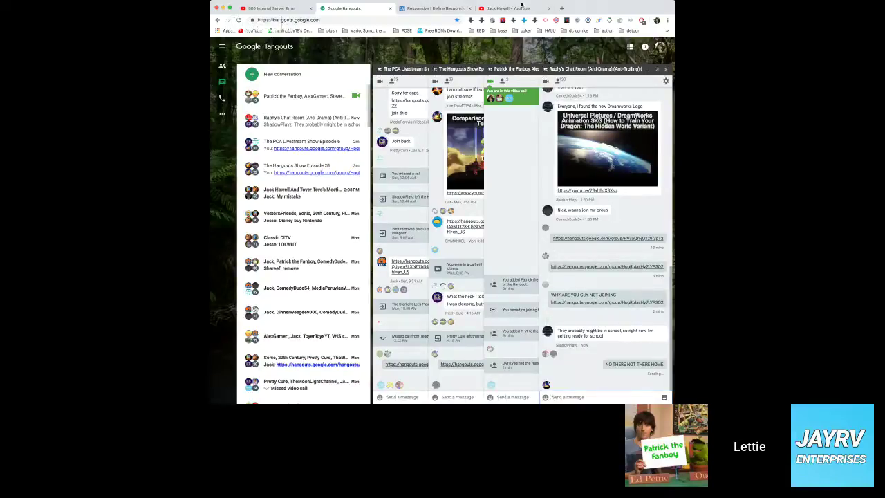
pyautogui.click(298, 10)
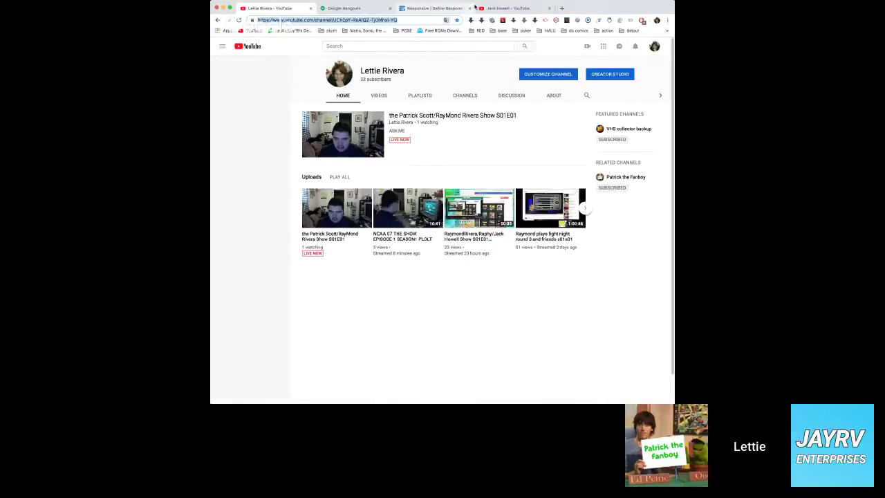
# Step: Show the channel's Videos tab, then bring the Hangouts video-call group chat forward
pyautogui.click(379, 95)
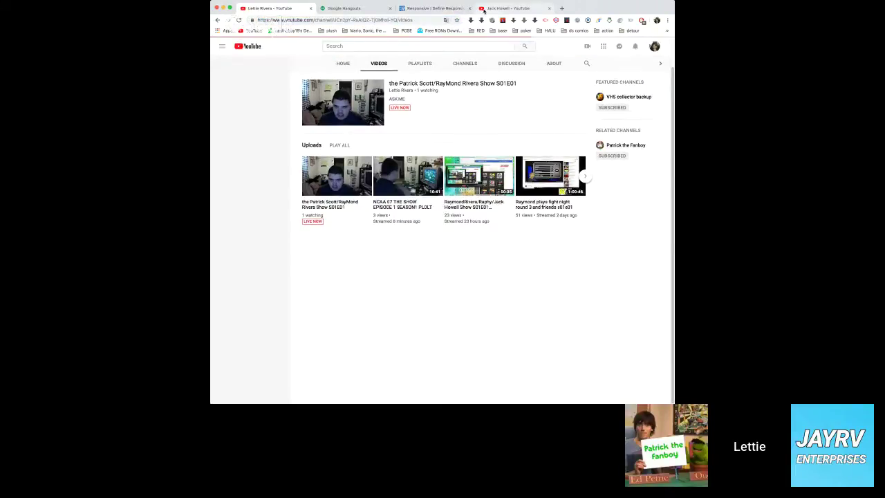
pyautogui.click(483, 10)
pyautogui.click(343, 8)
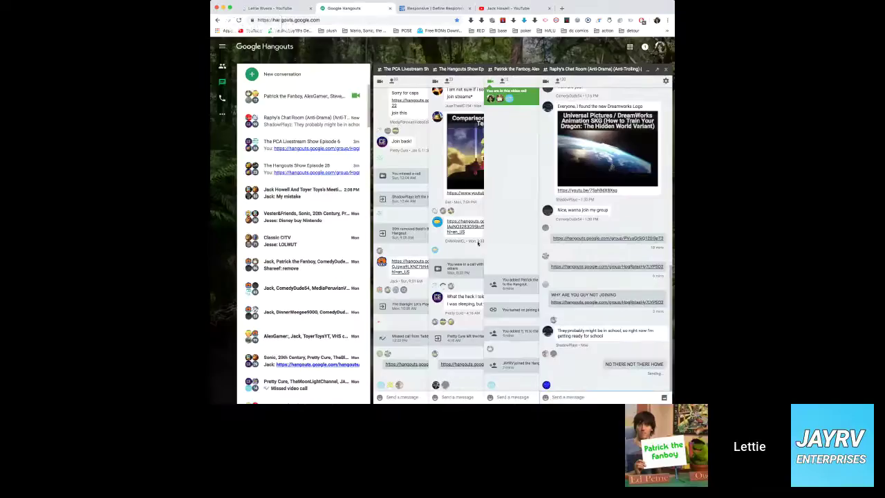
pyautogui.click(502, 264)
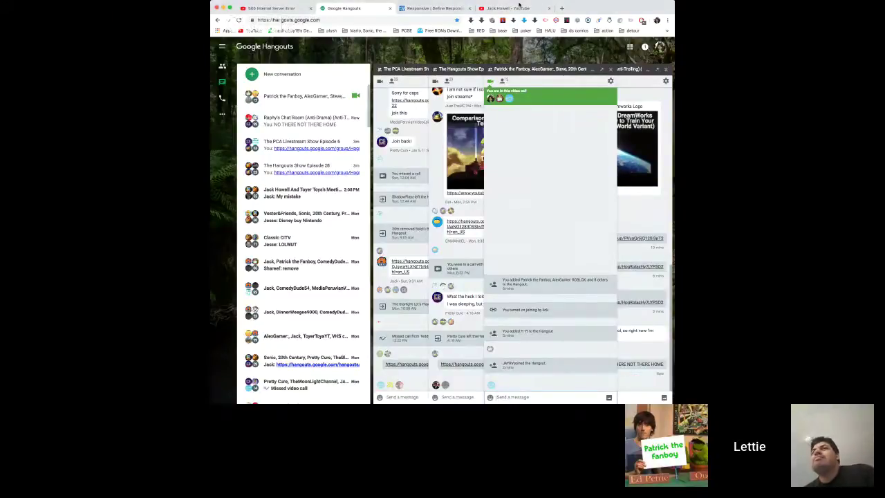
# Step: Run a YouTube search for the misspelled query JAYVR
pyautogui.click(519, 7)
pyautogui.click(434, 45)
pyautogui.write('A')
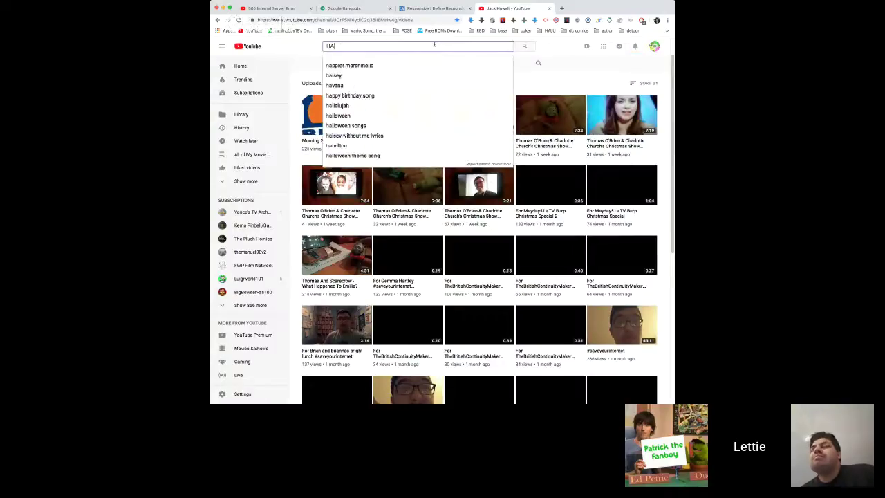
pyautogui.write('Y')
pyautogui.press('BackSpace')
pyautogui.write('Y')
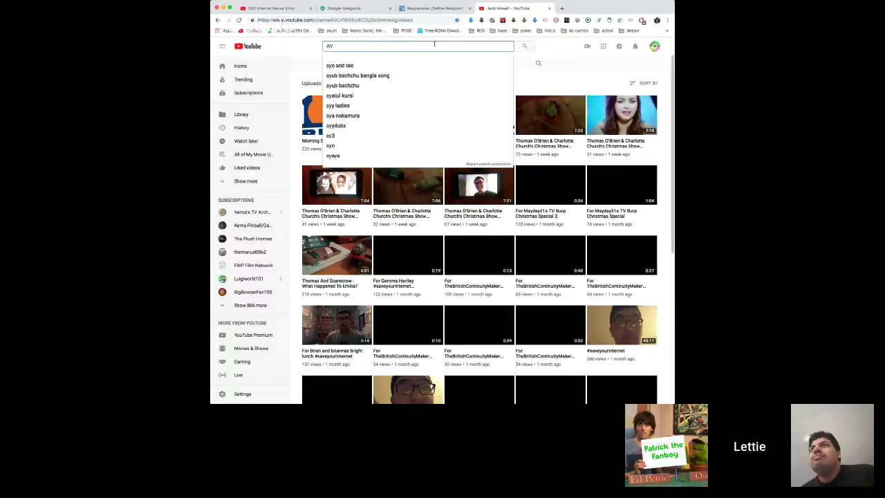
pyautogui.press('BackSpace')
pyautogui.press('BackSpace')
pyautogui.press('super+Tab')
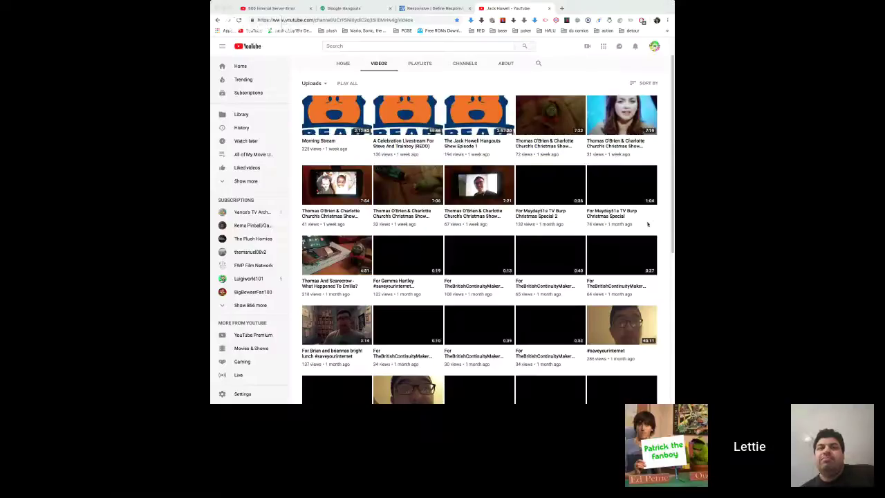
pyautogui.write('J')
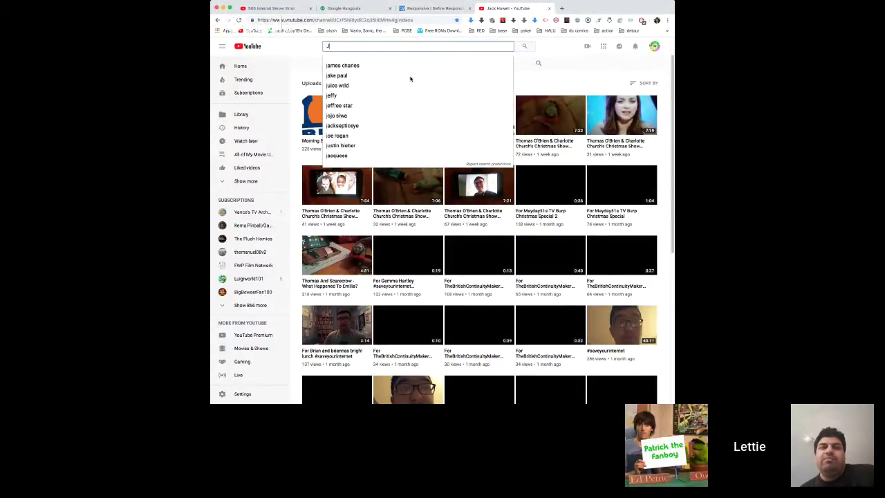
pyautogui.write('AYVR')
pyautogui.press('Return')
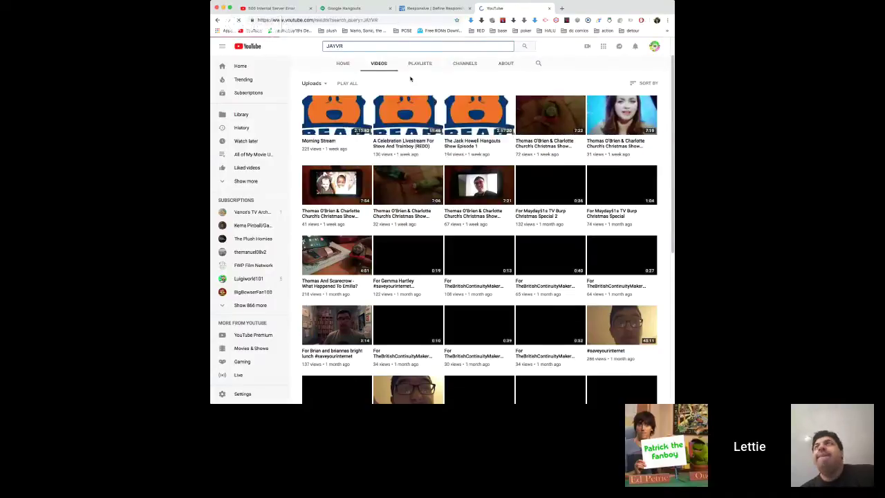
# Step: Correct the search to JAYRV, open the JAYRV Enterprises channel, and reload it
pyautogui.click(345, 45)
pyautogui.press('BackSpace')
pyautogui.press('BackSpace')
pyautogui.write('RV')
pyautogui.press('Return')
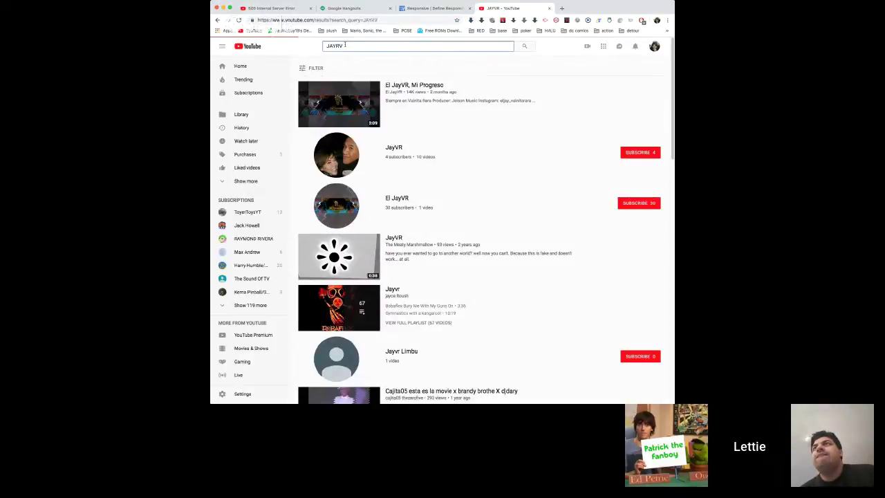
pyautogui.click(356, 89)
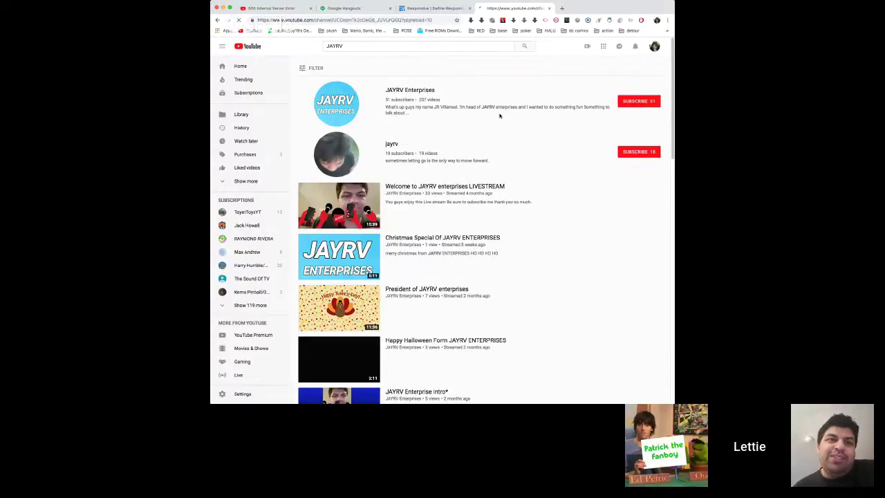
pyautogui.click(239, 20)
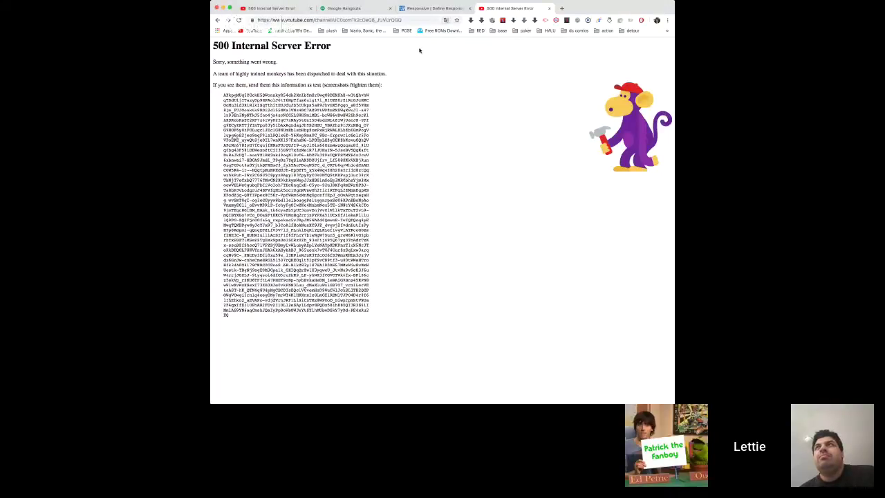
# Step: Reload the error page and subscribe to JAYRV Enterprises from the other account
pyautogui.click(331, 21)
pyautogui.press('Return')
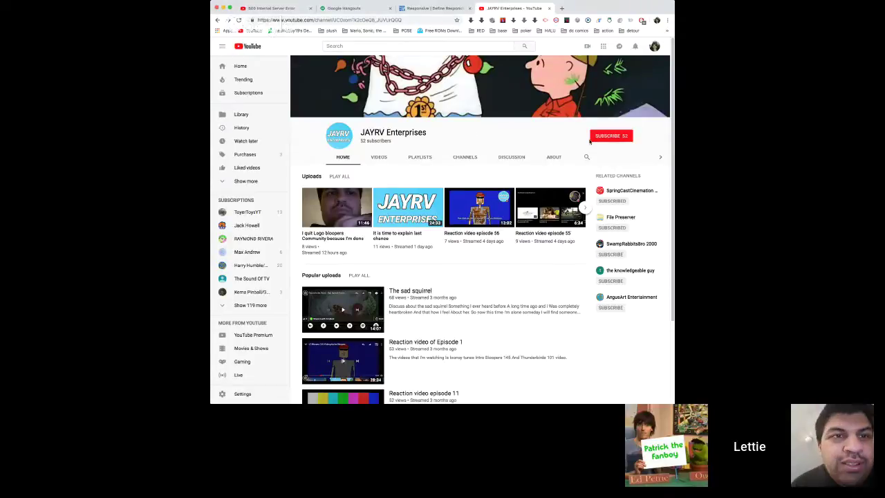
pyautogui.click(654, 46)
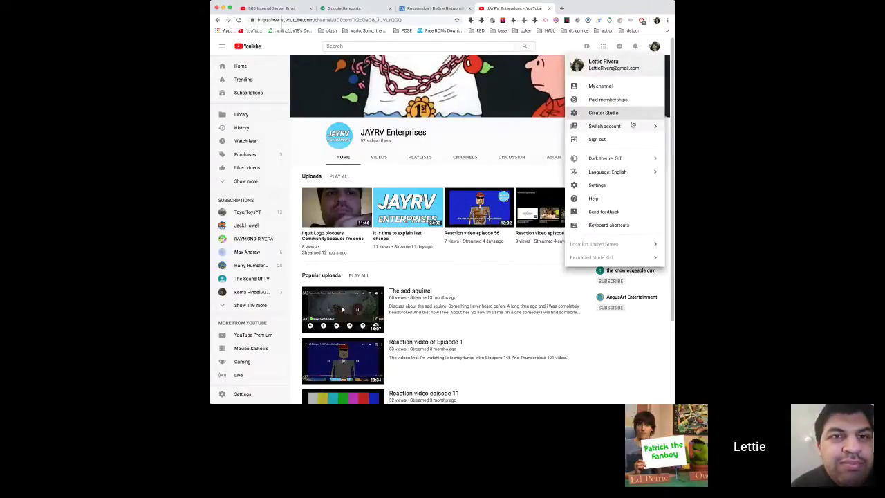
pyautogui.click(630, 126)
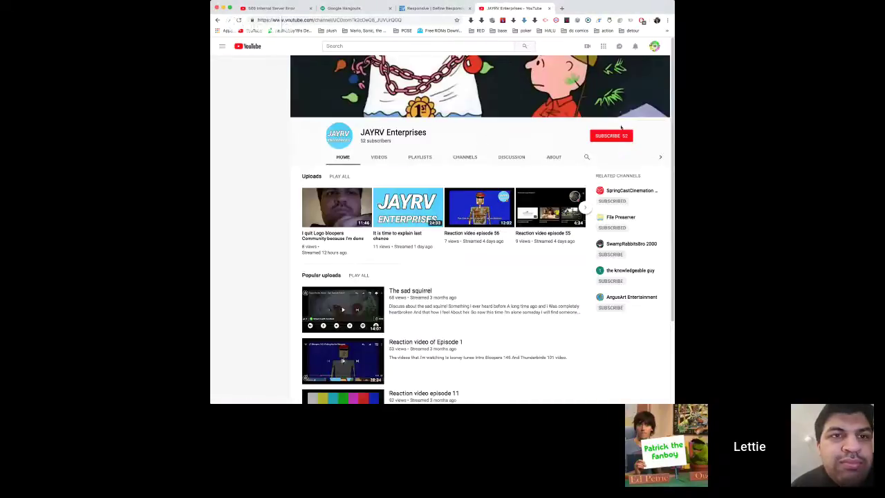
pyautogui.click(613, 136)
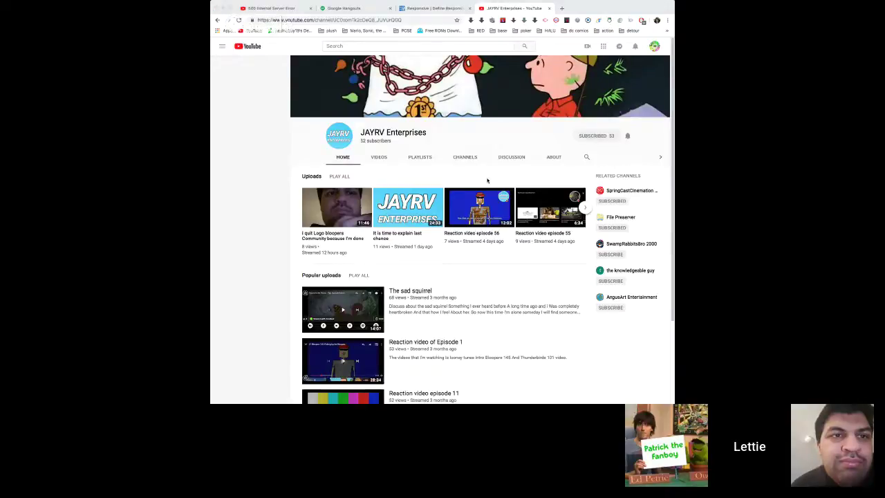
# Step: Check the signed-in accounts again and show the JAYRV Enterprises Videos tab
pyautogui.click(627, 135)
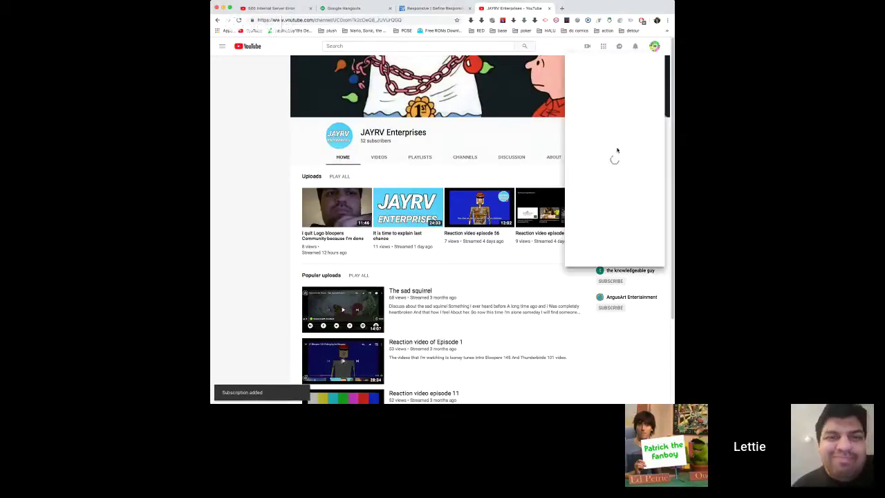
pyautogui.click(608, 127)
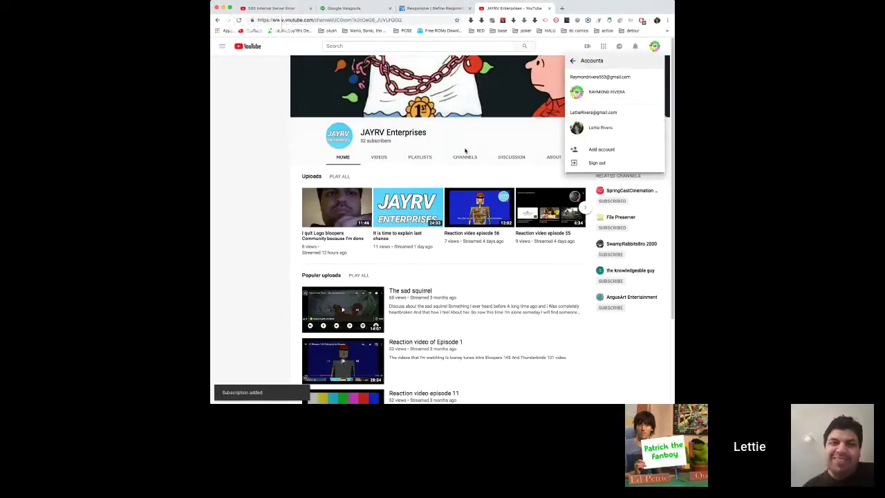
pyautogui.click(378, 157)
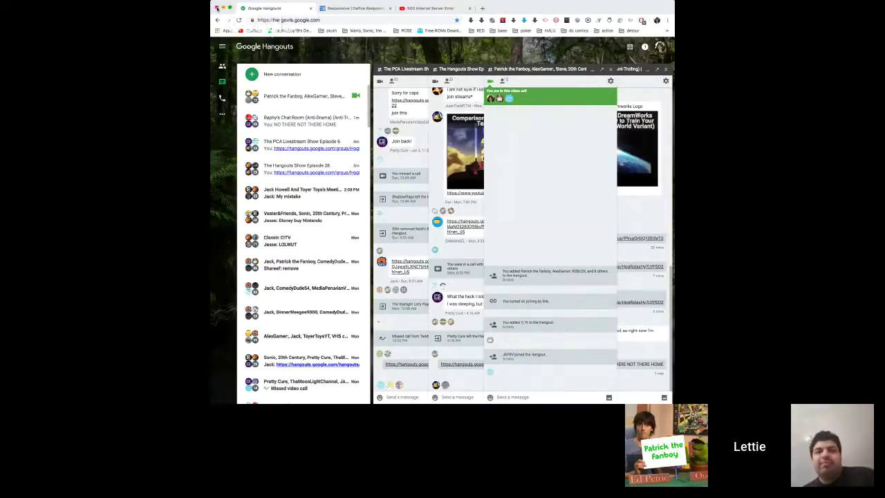
# Step: Close the 500 error and Dictionary.com tabs and open a new browser tab
pyautogui.click(470, 226)
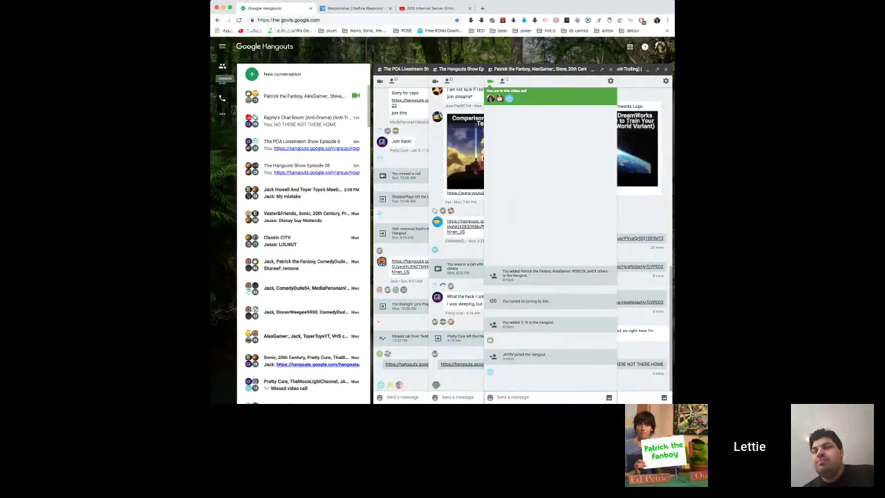
pyautogui.click(432, 8)
pyautogui.click(470, 9)
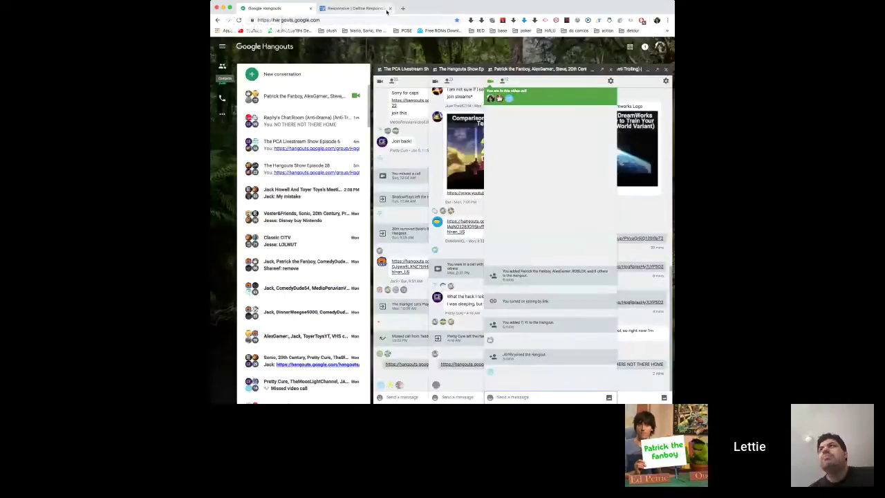
pyautogui.click(384, 9)
pyautogui.click(391, 9)
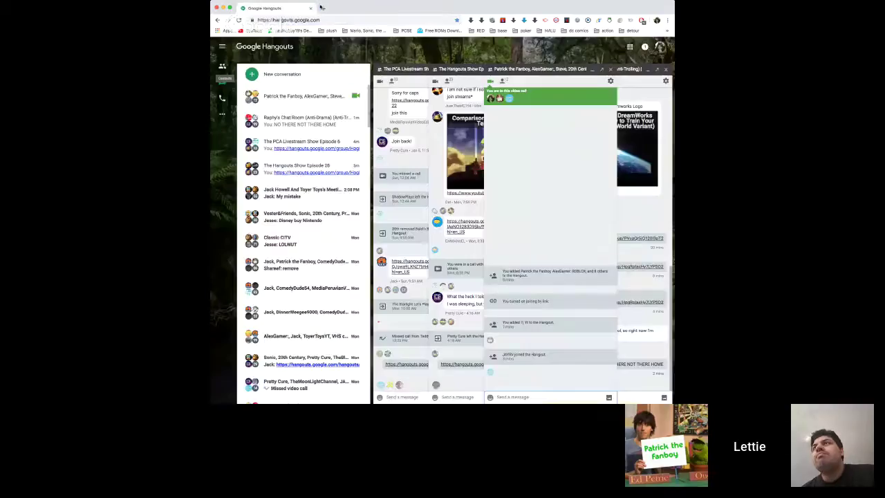
pyautogui.click(324, 9)
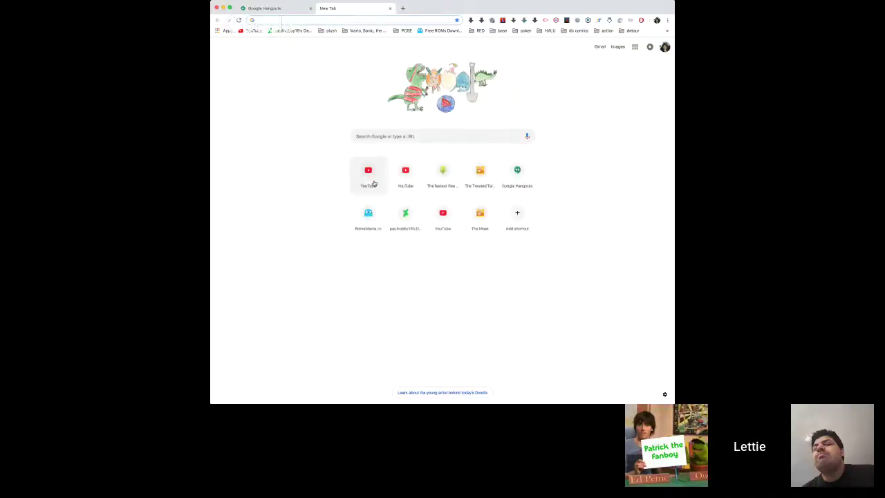
# Step: Load YouTube from the New Tab shortcut and reload the Big Plush Brother Series playlist
pyautogui.click(372, 183)
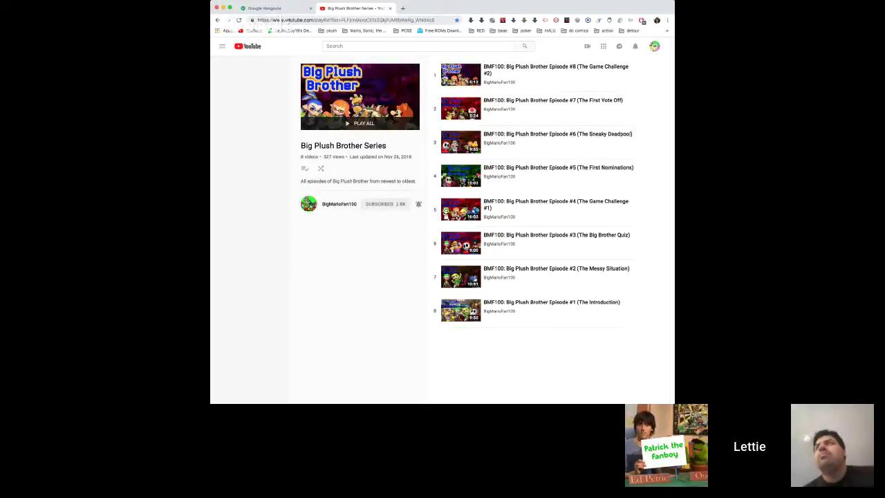
pyautogui.click(282, 20)
pyautogui.write('https://www.youtube.com/user/errantmann43/videos')
pyautogui.press('Return')
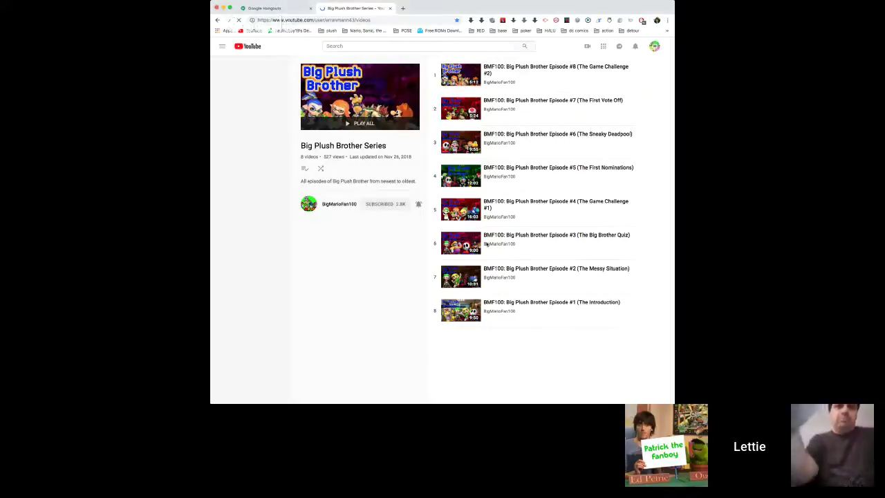
# Step: Glance at the Hangouts tab, then return to YouTube showing erranmann43's videos
pyautogui.click(277, 8)
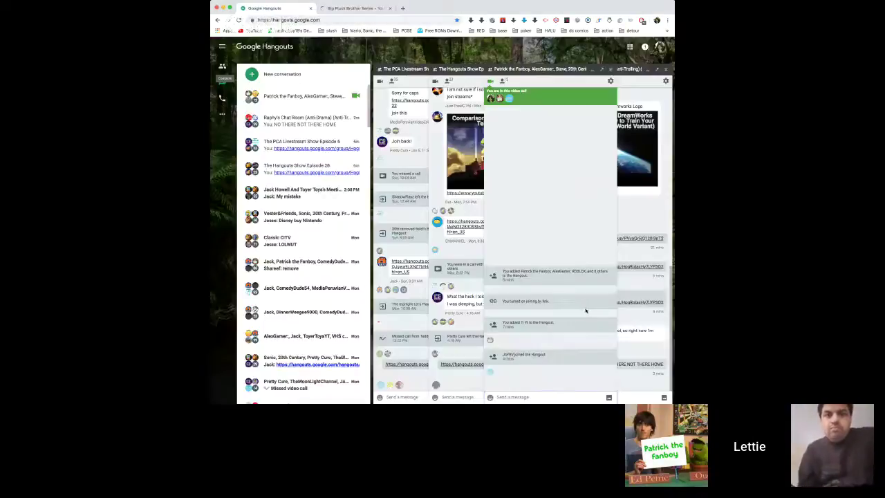
pyautogui.click(325, 8)
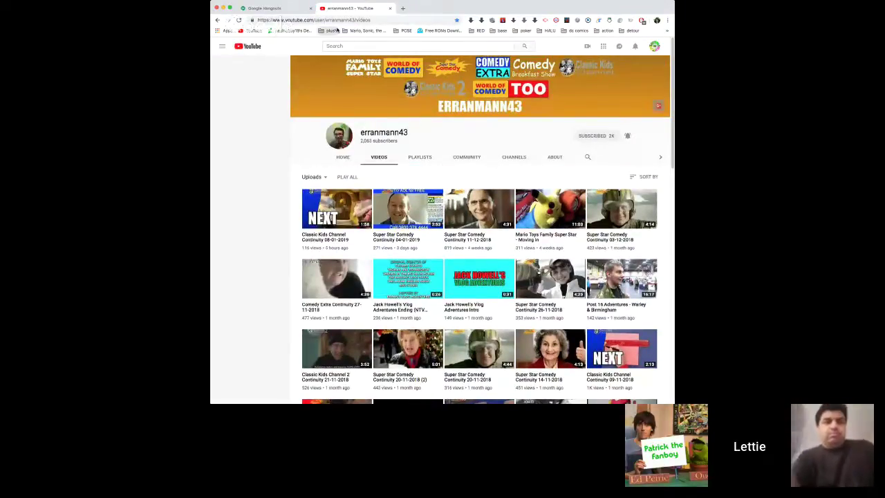
# Step: Open BigMarioFan100's Travel Videos playlist bookmark, then go to My channel's PLAYLISTS tab
pyautogui.click(328, 31)
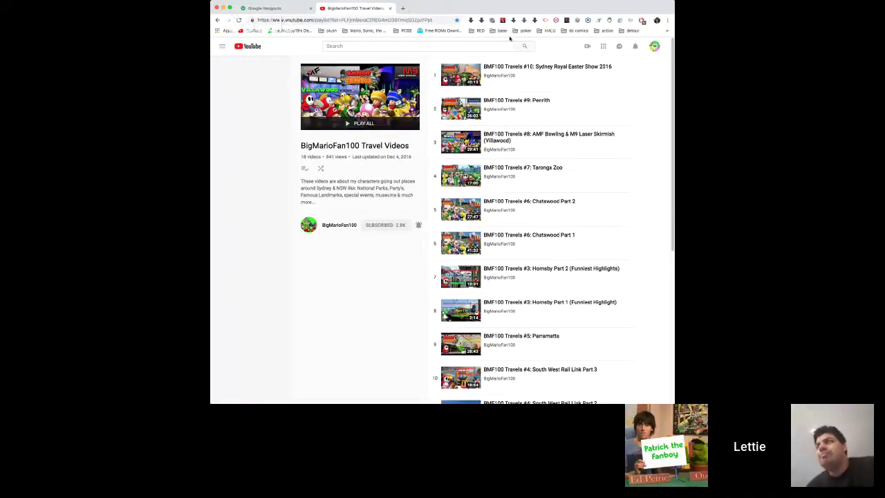
pyautogui.click(654, 46)
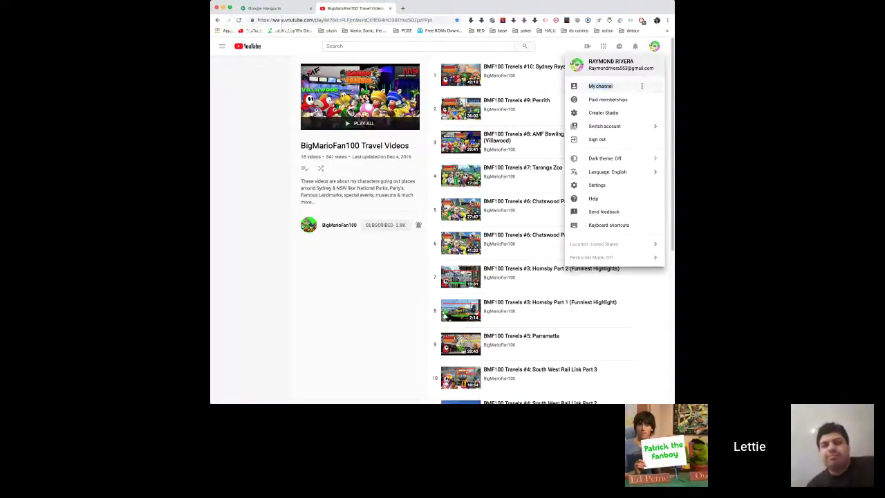
pyautogui.click(641, 85)
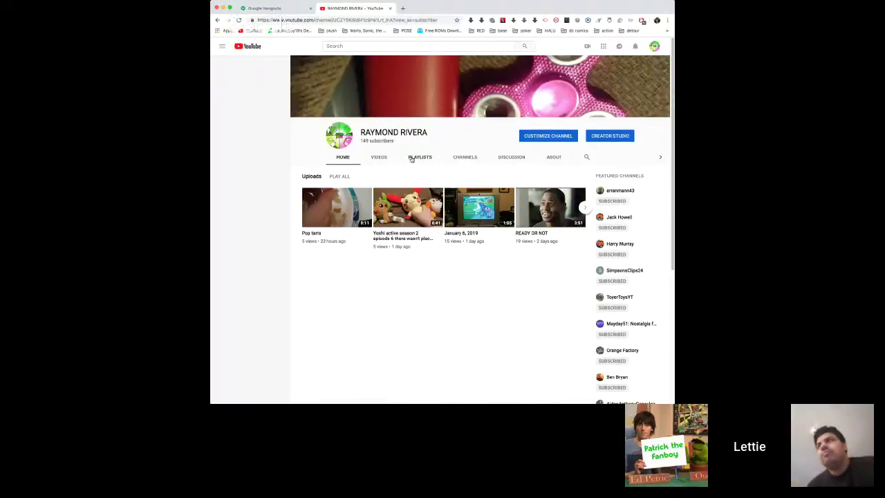
pyautogui.click(411, 158)
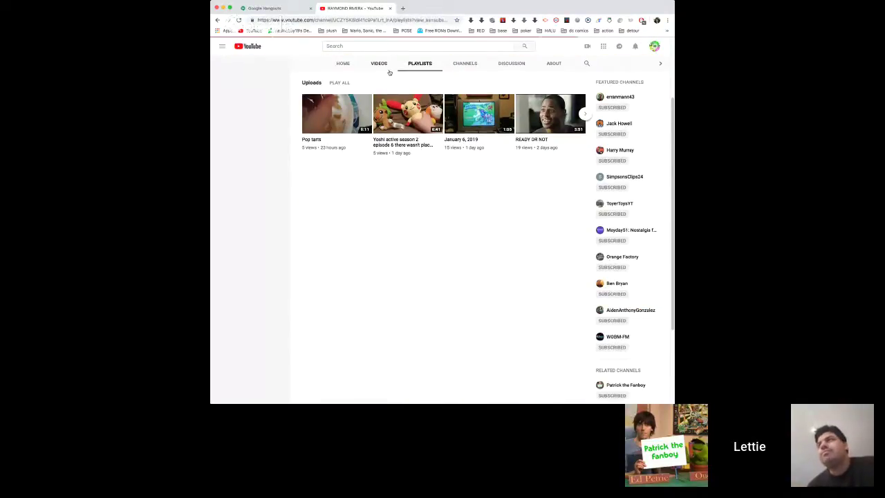